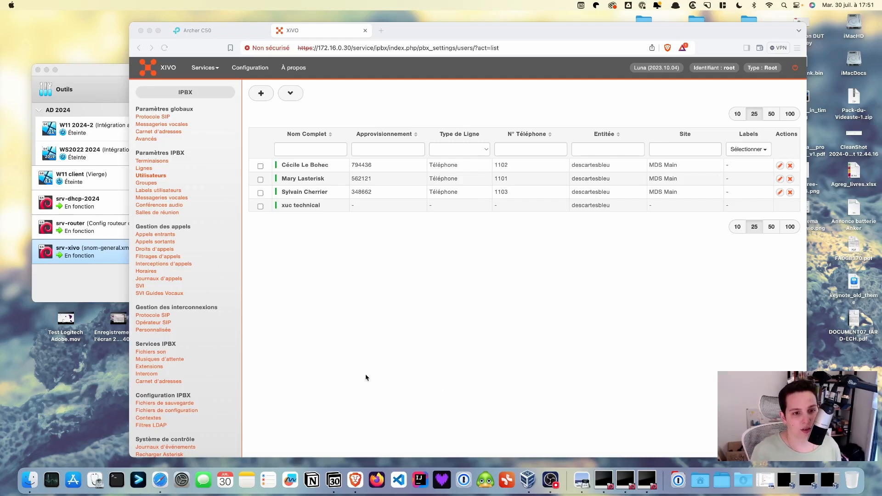
# Step: Go to the Services > IPBX overview page with Asterisk statistics and object counts
pyautogui.click(212, 68)
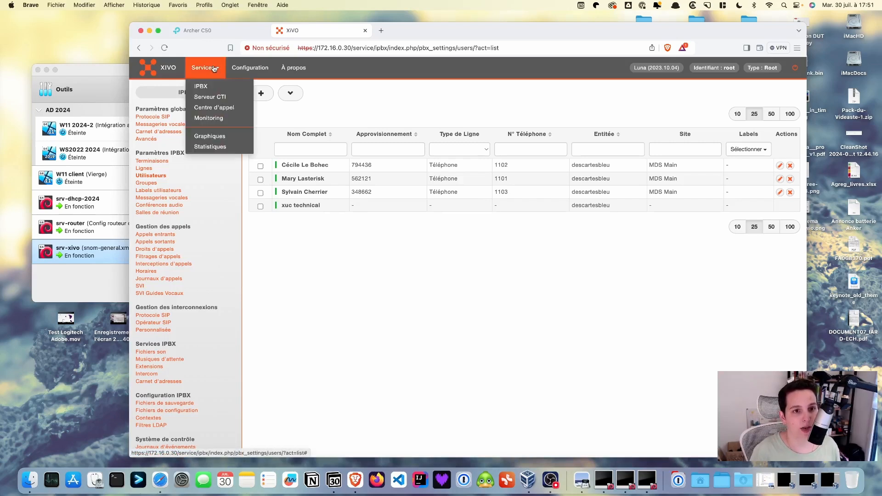
pyautogui.click(202, 86)
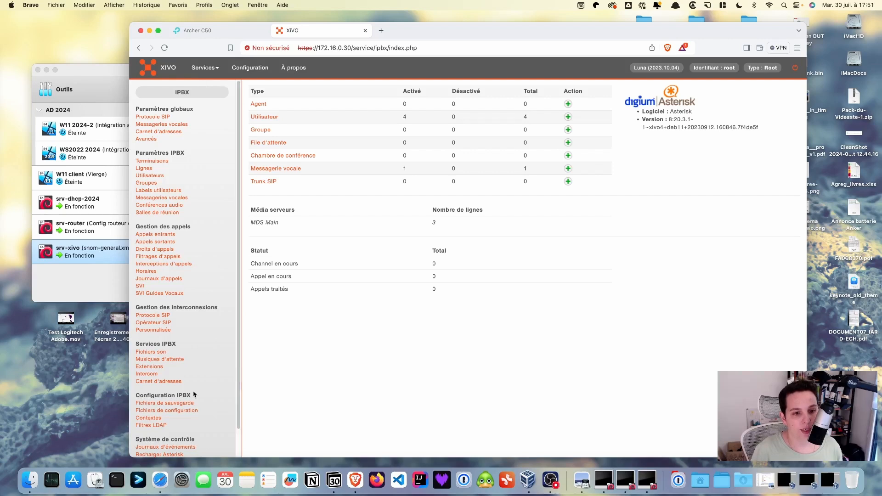
# Step: Start a new context named 'administratif' with display name 'Administratif'
pyautogui.click(156, 419)
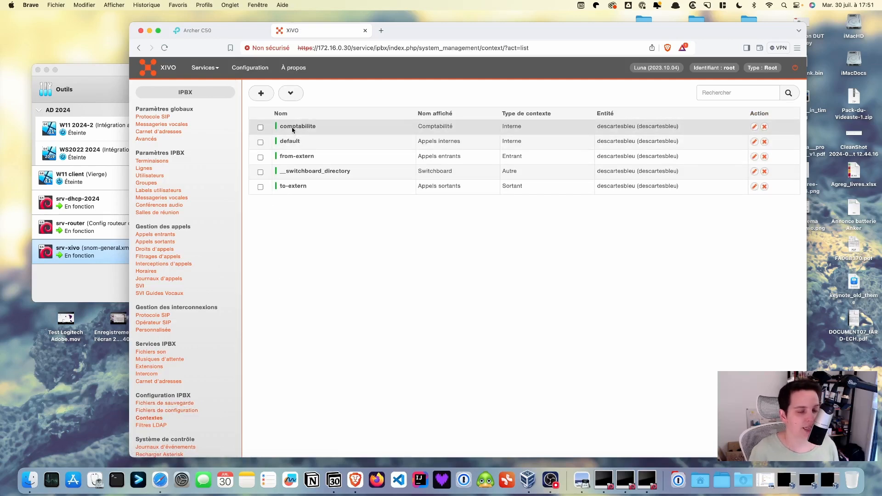
pyautogui.click(263, 95)
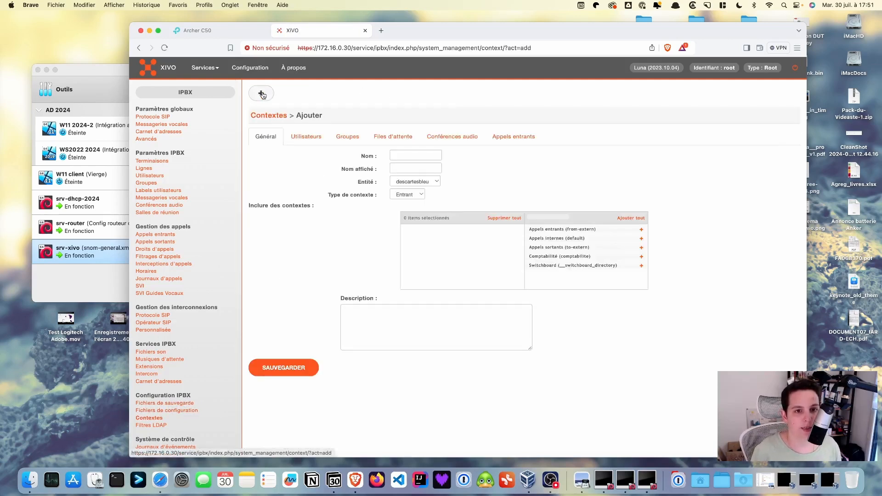
pyautogui.click(402, 155)
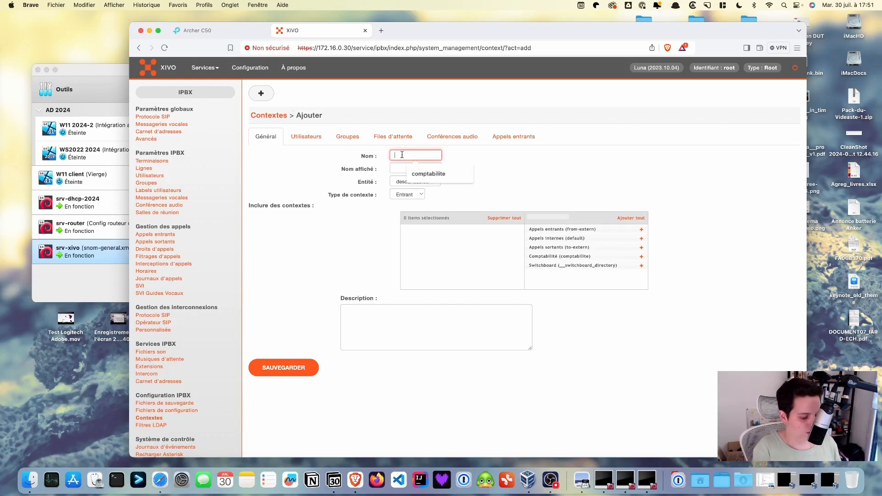
pyautogui.write('administratif')
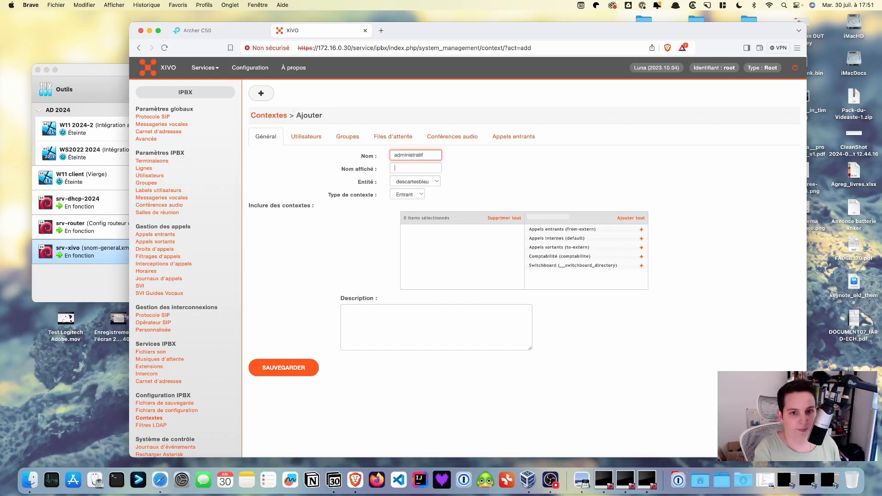
pyautogui.press('Tab')
pyautogui.write('Administrati')
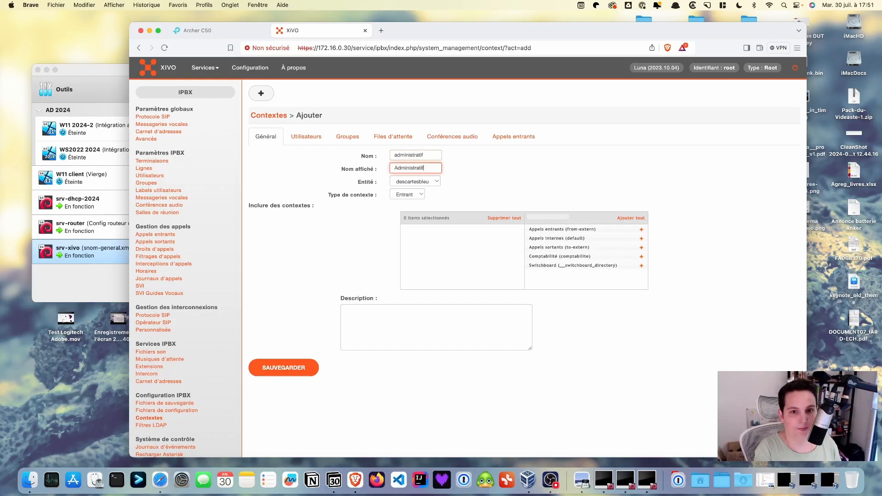
# Step: Set the context type to Interne and show its user number ranges
pyautogui.click(422, 194)
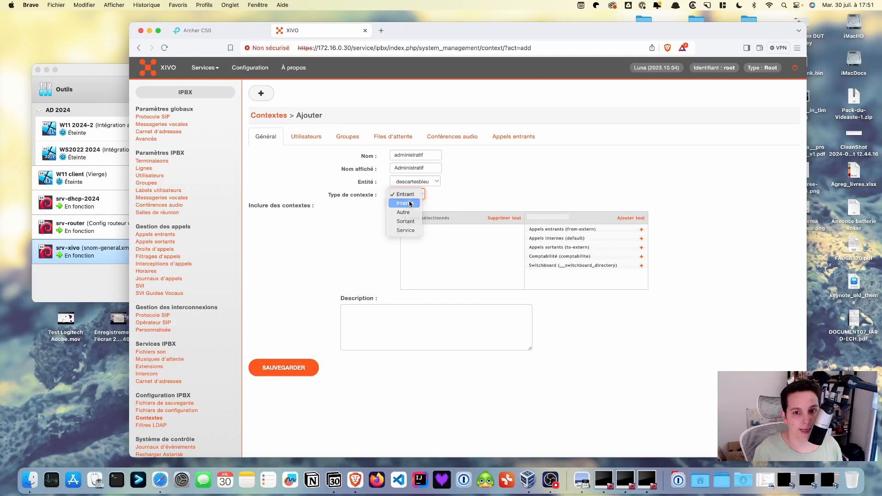
pyautogui.click(410, 204)
pyautogui.click(305, 139)
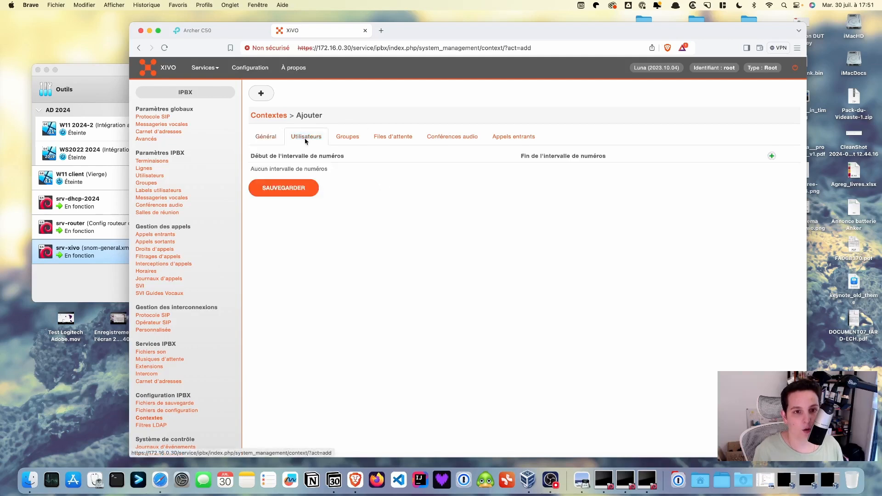
# Step: Add a user number range from 1201 to 1299 and save the administratif context
pyautogui.click(771, 156)
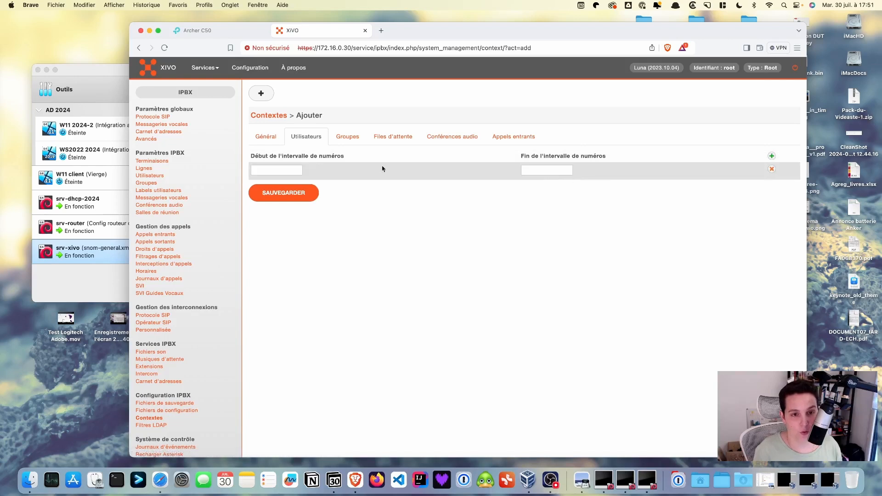
pyautogui.click(281, 171)
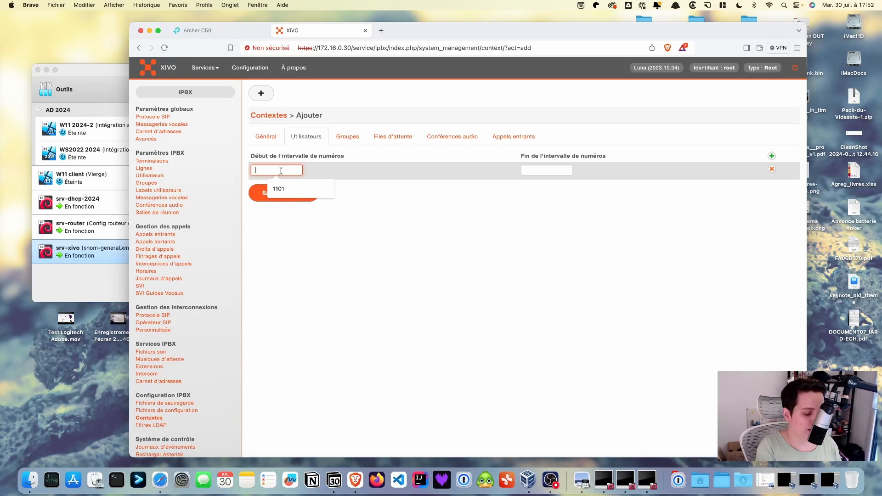
pyautogui.write('1201')
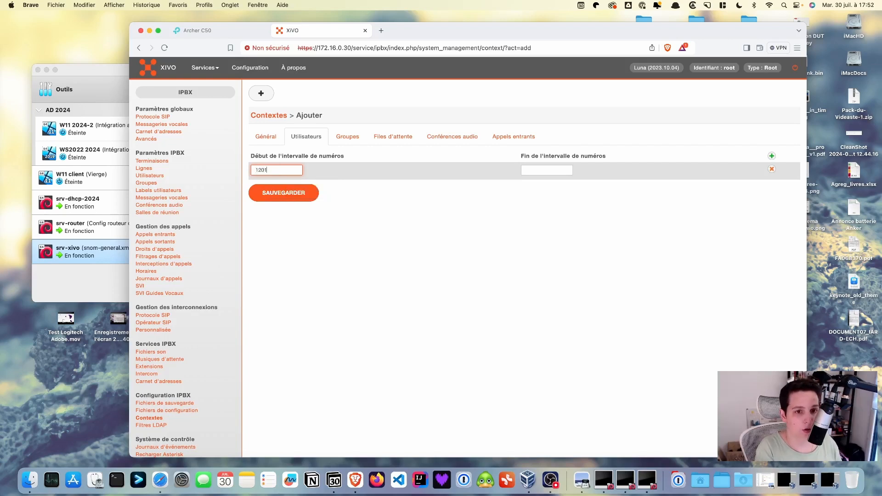
pyautogui.click(553, 169)
pyautogui.write('12')
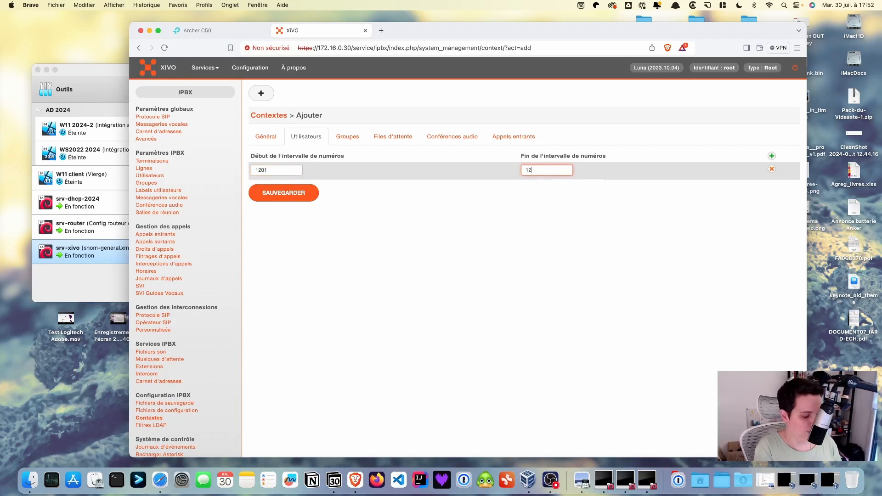
pyautogui.write('99')
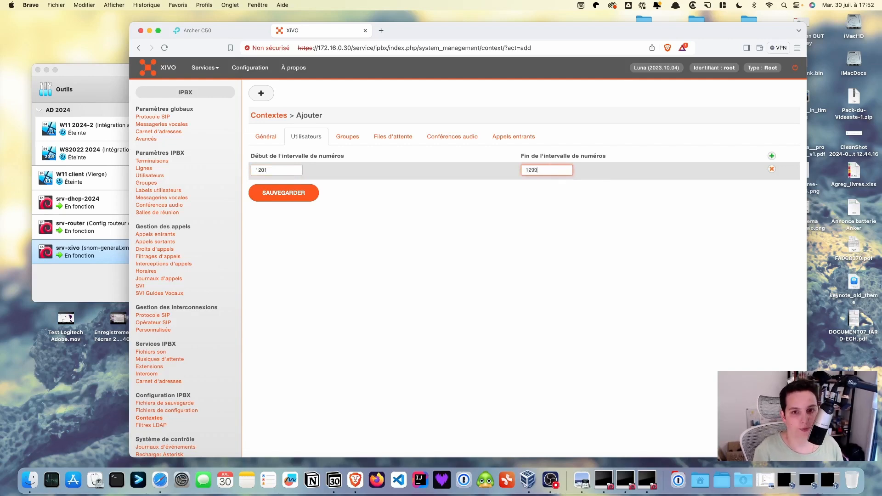
pyautogui.click(306, 198)
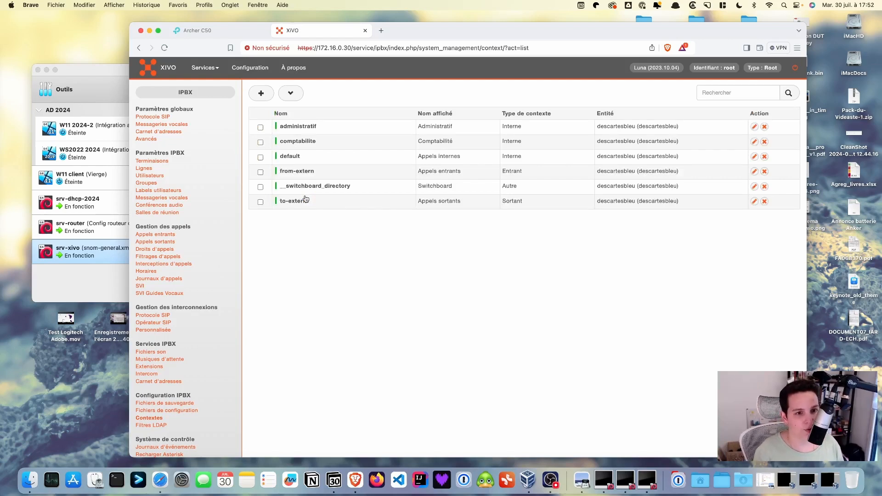
# Step: Add a single new user, entering the user's first and last name, with language fr_FR
pyautogui.click(149, 175)
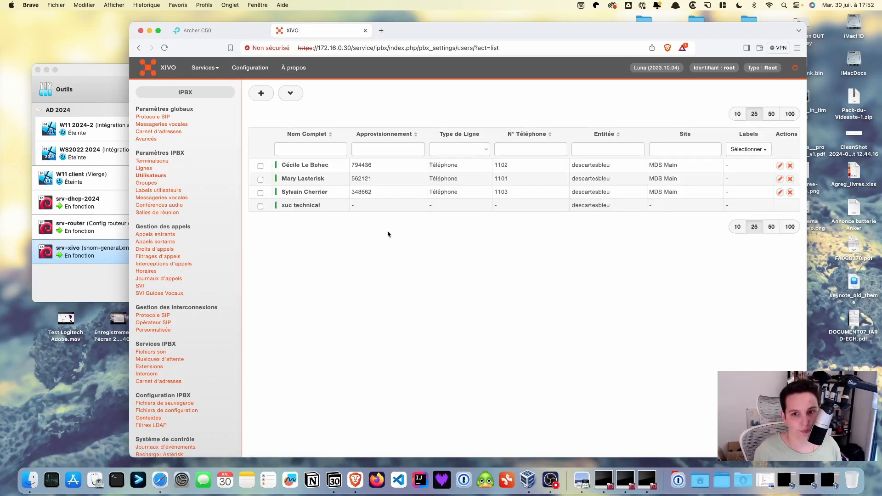
pyautogui.click(261, 93)
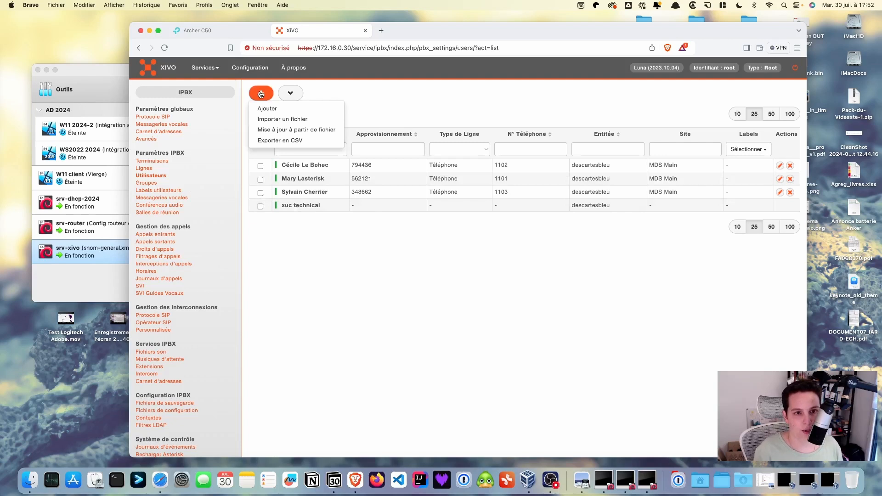
pyautogui.click(268, 109)
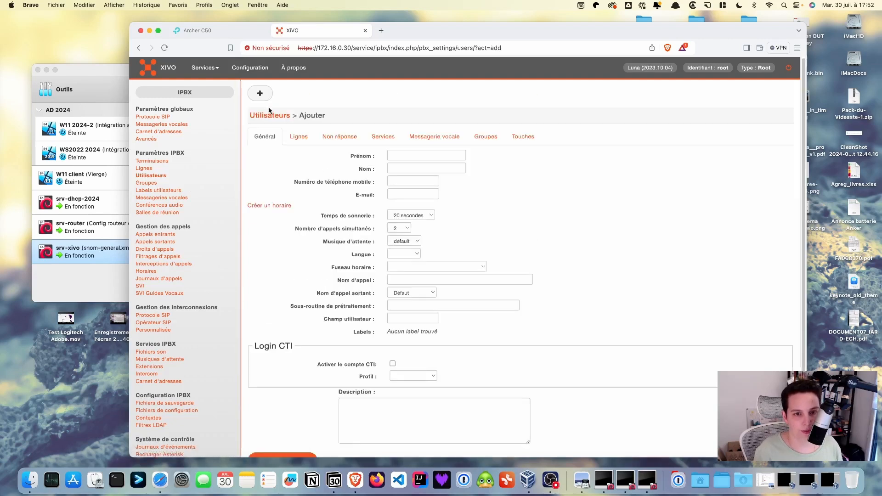
pyautogui.click(409, 156)
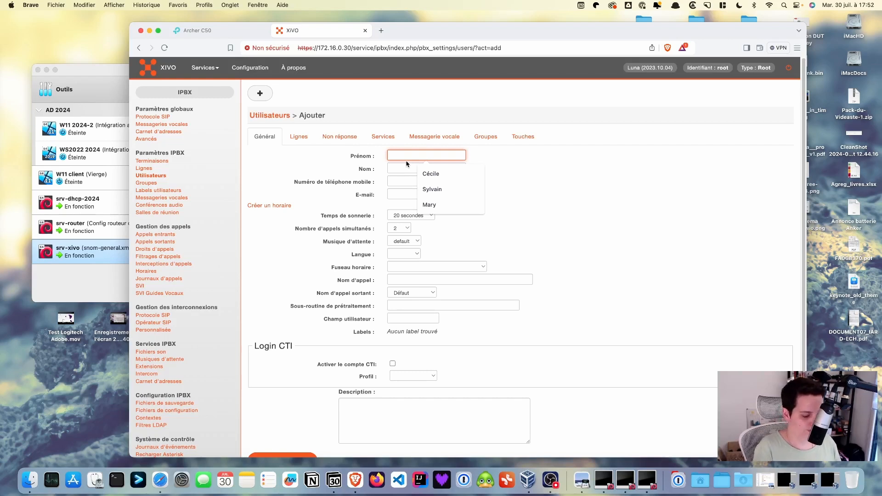
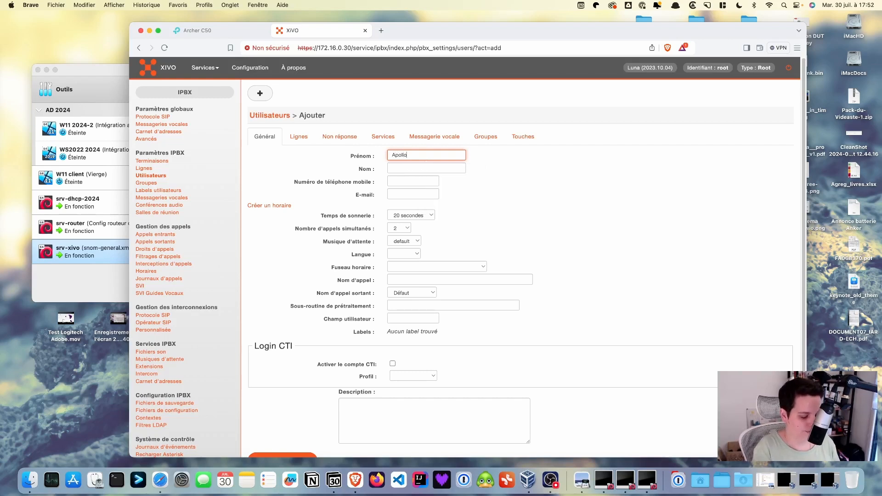
pyautogui.press('Tab')
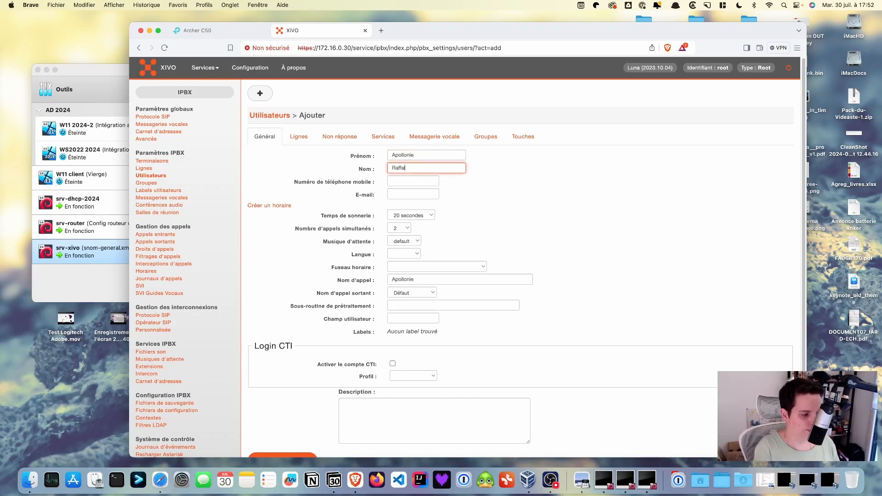
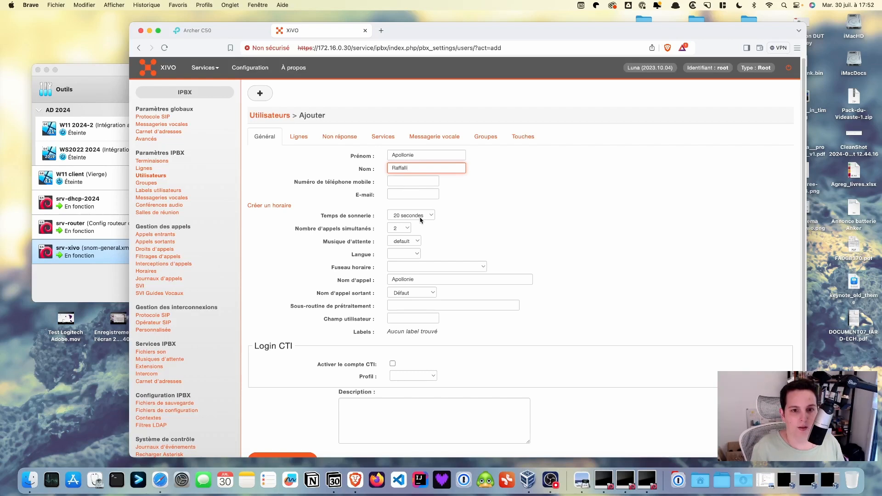
pyautogui.click(417, 254)
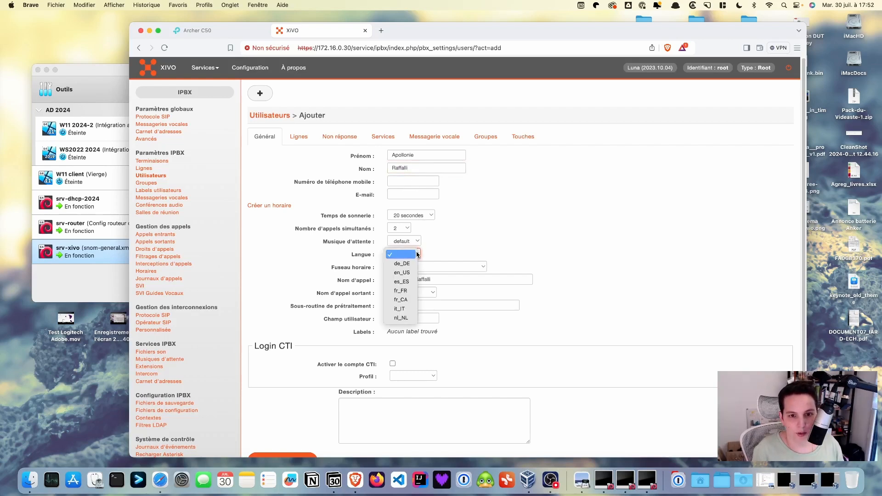
pyautogui.click(401, 291)
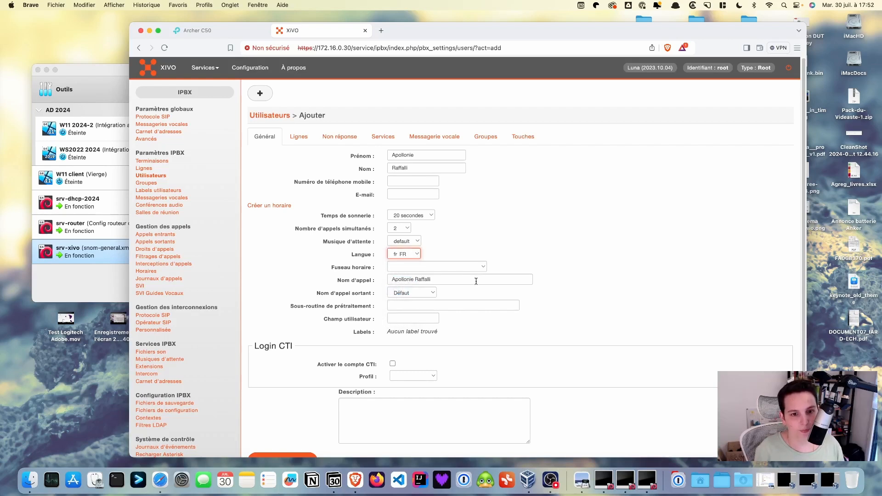
# Step: Give the user a phone line 1201 in the Administratif context and save the user
pyautogui.click(301, 142)
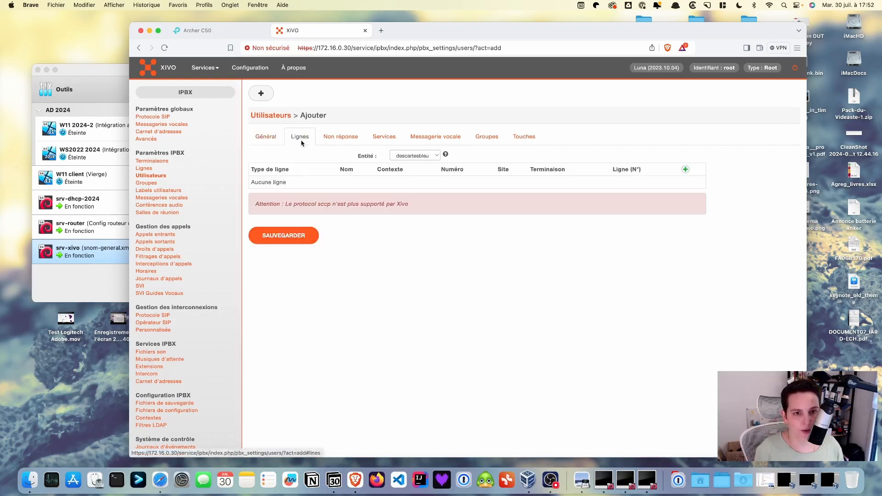
pyautogui.click(686, 170)
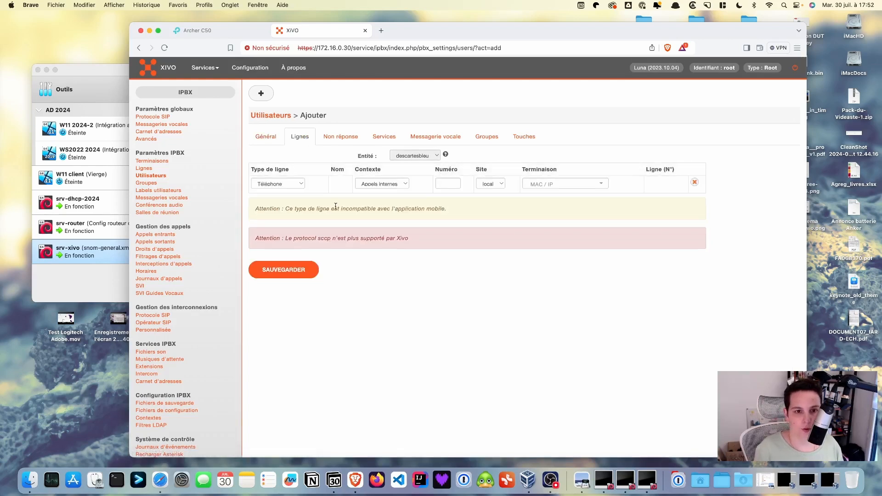
pyautogui.click(404, 184)
pyautogui.click(378, 202)
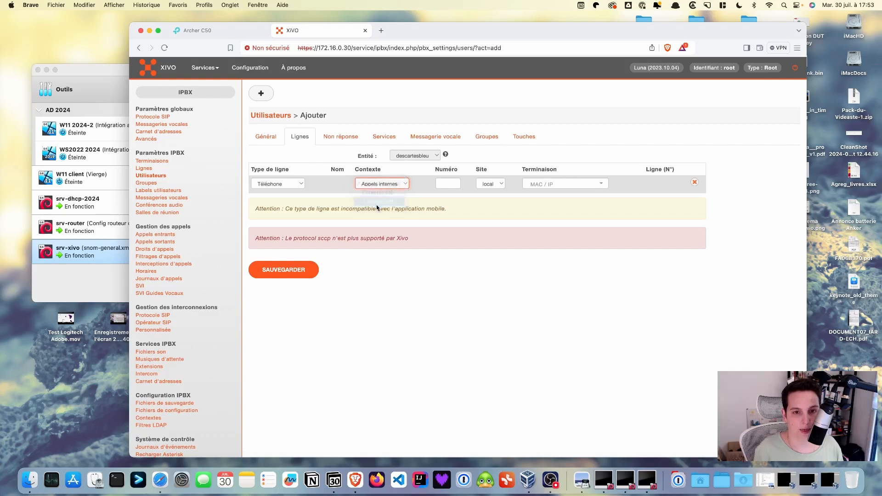
pyautogui.click(444, 181)
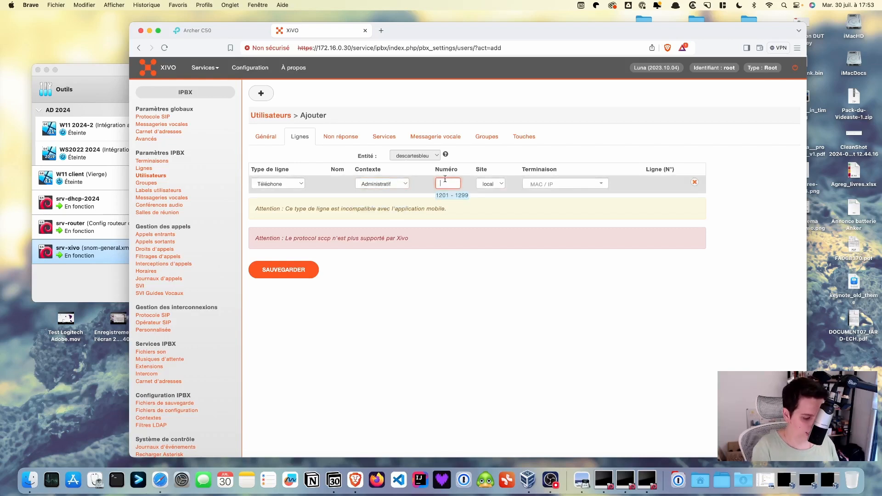
pyautogui.write('12')
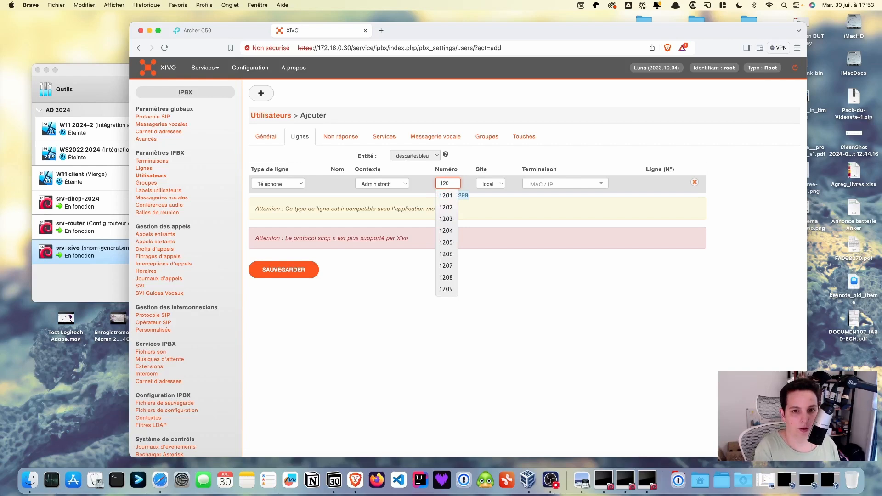
pyautogui.write('01')
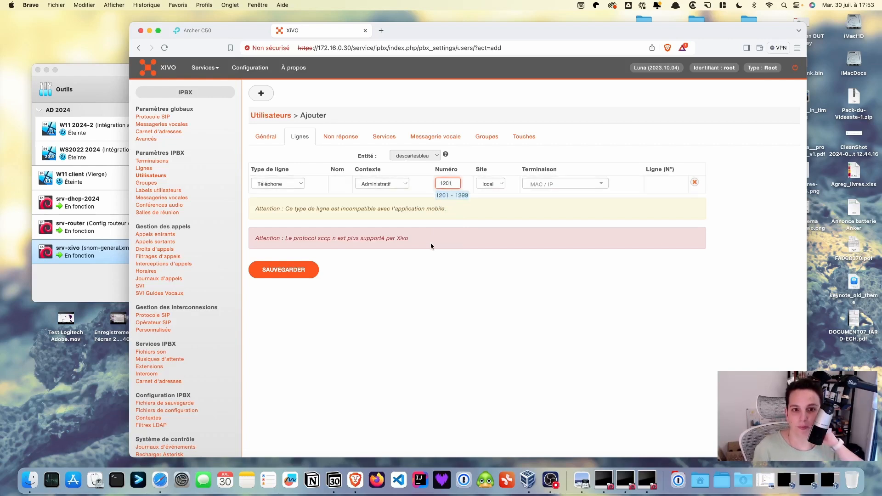
pyautogui.click(295, 271)
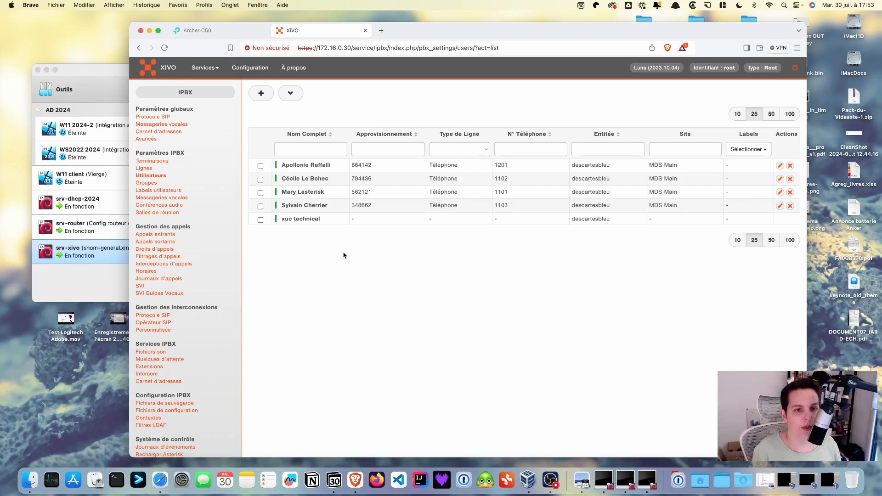
# Step: Start another new user and enter the user's first name
pyautogui.moveTo(261, 94)
pyautogui.click(270, 118)
pyautogui.click(405, 156)
pyautogui.press('Tab')
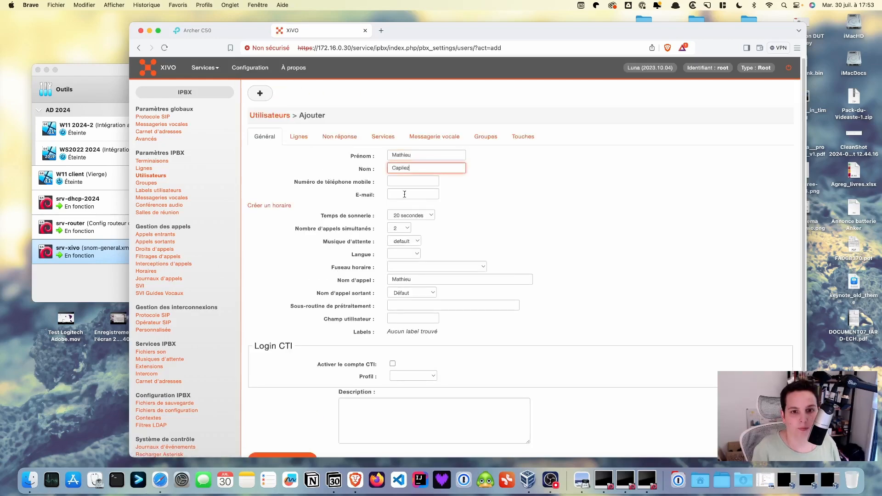
# Step: Enter the last name, set language fr_FR, add line 1202 in Administratif, and save
pyautogui.click(404, 254)
pyautogui.click(403, 291)
pyautogui.click(299, 138)
pyautogui.click(382, 183)
pyautogui.click(394, 202)
pyautogui.click(448, 183)
pyautogui.write('1202')
pyautogui.click(282, 276)
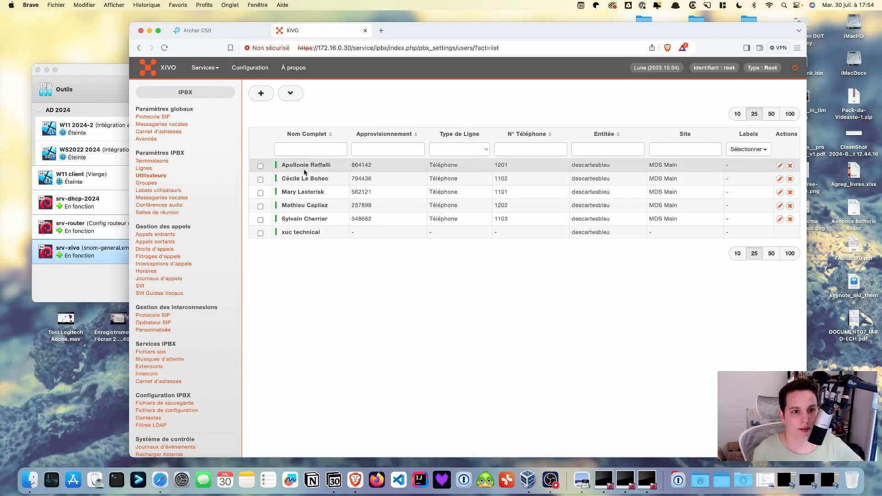
# Step: Edit the 1201 user's lines and search the terminal list for '00', finding nothing yet
pyautogui.click(779, 165)
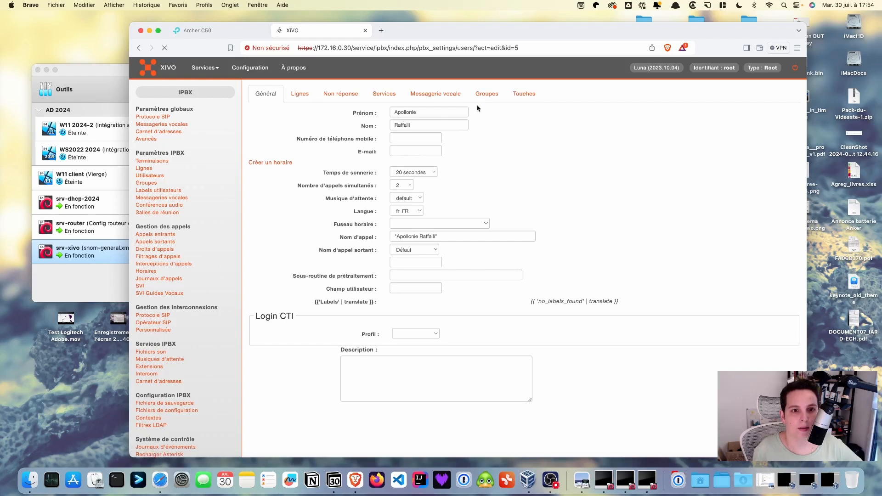
pyautogui.click(303, 134)
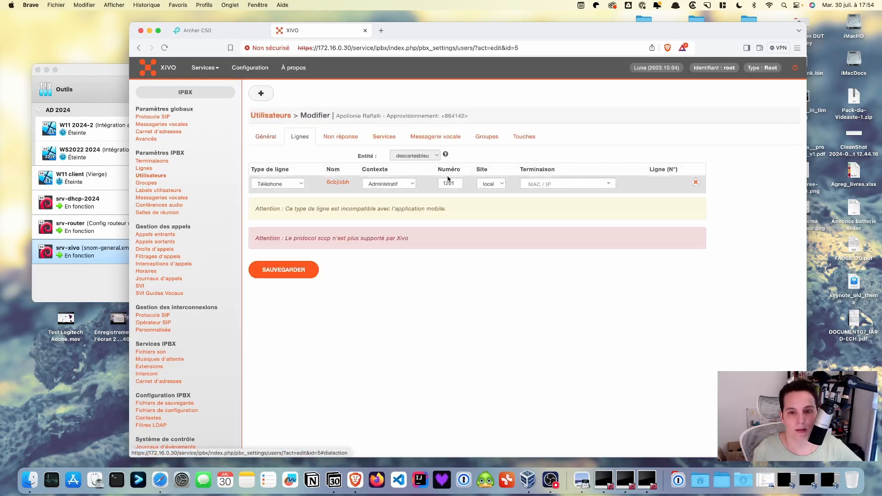
pyautogui.click(553, 184)
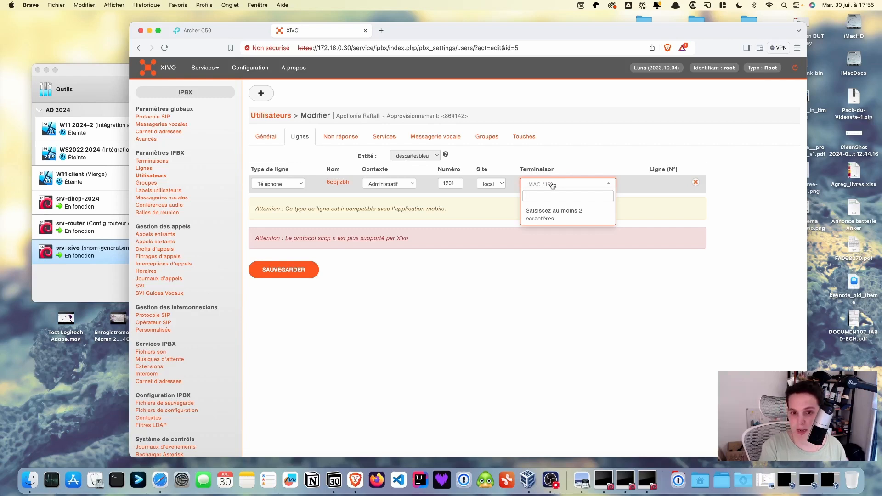
pyautogui.write('00')
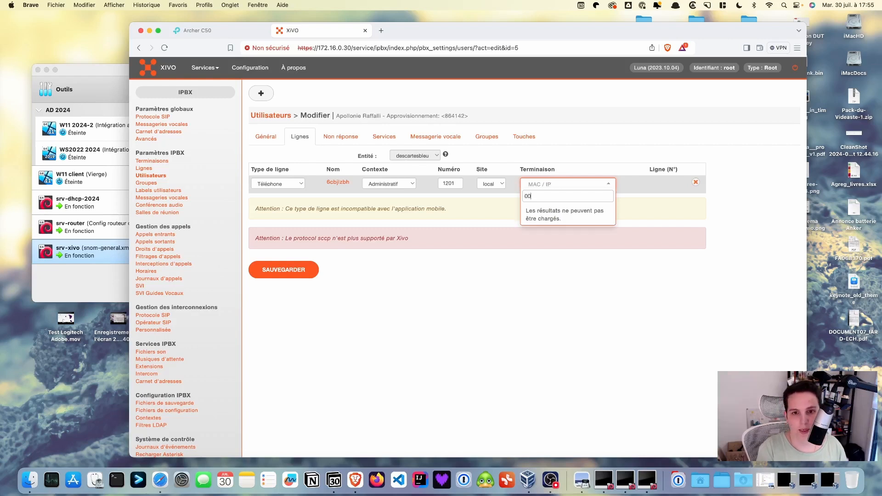
pyautogui.press('BackSpace')
pyautogui.press('BackSpace')
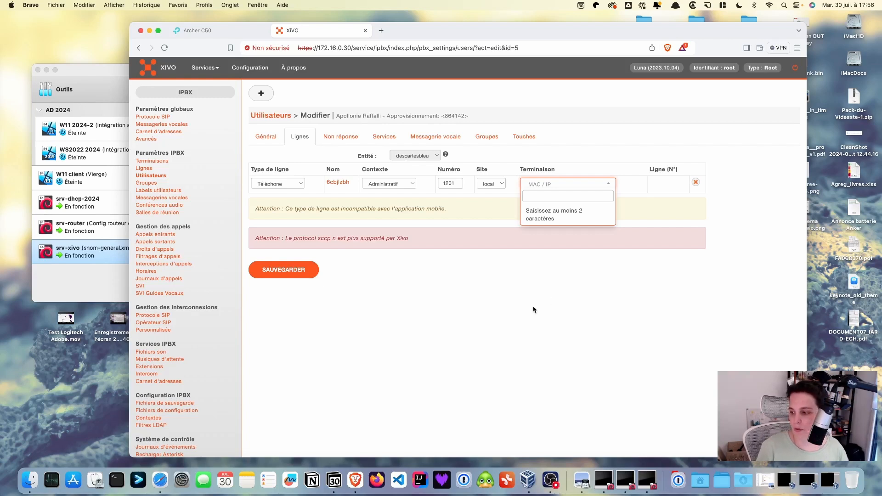
# Step: Open the Snom phone's web interface at 172.16.0.60 in a new tab
pyautogui.click(381, 31)
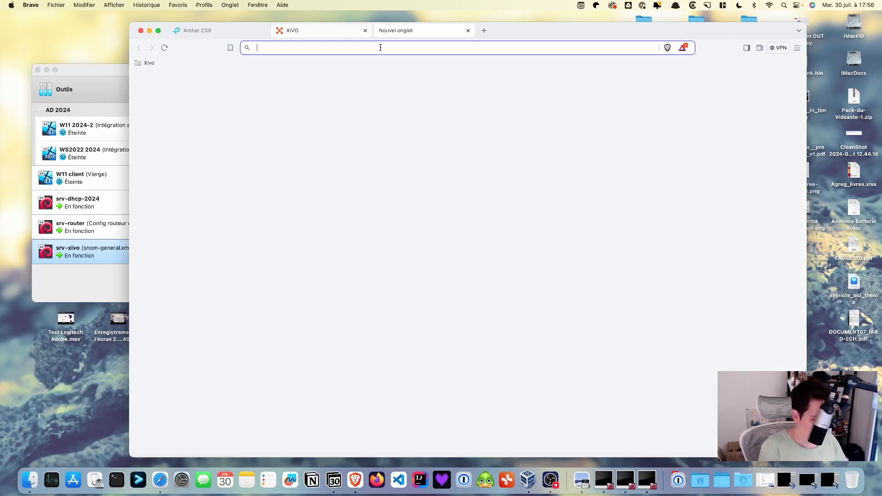
pyautogui.write('172.16.0.60')
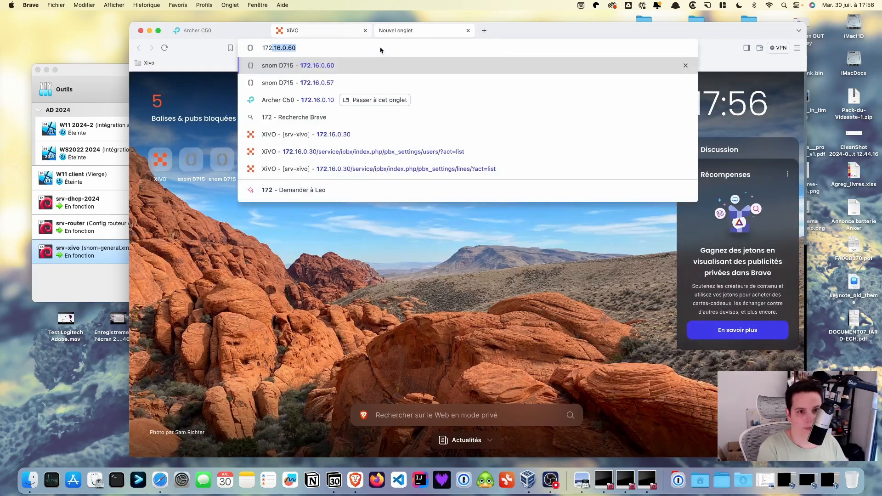
pyautogui.press('Right')
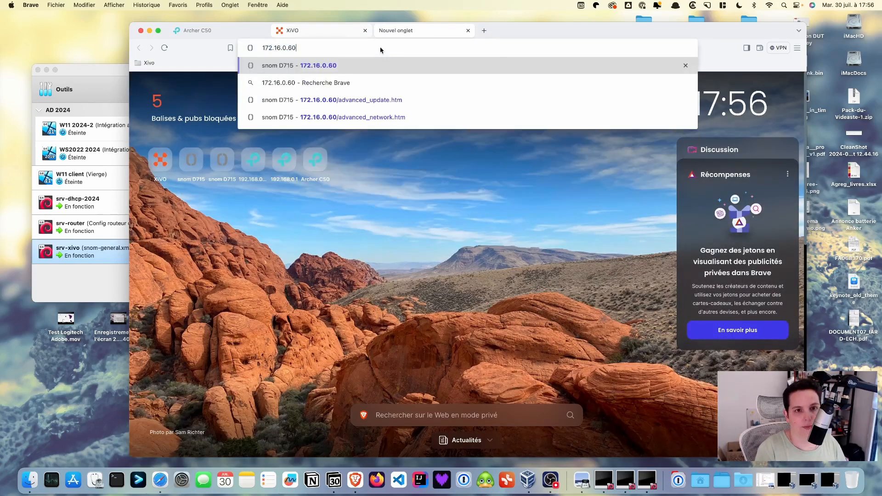
pyautogui.press('Return')
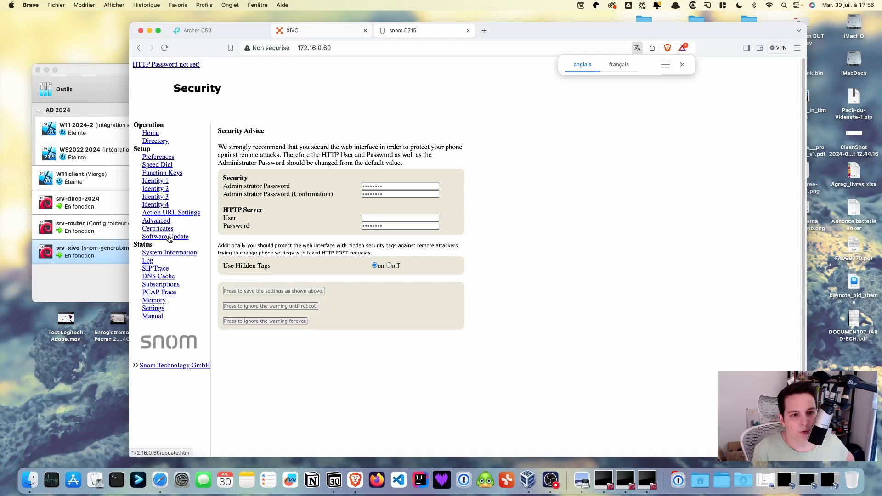
pyautogui.click(161, 223)
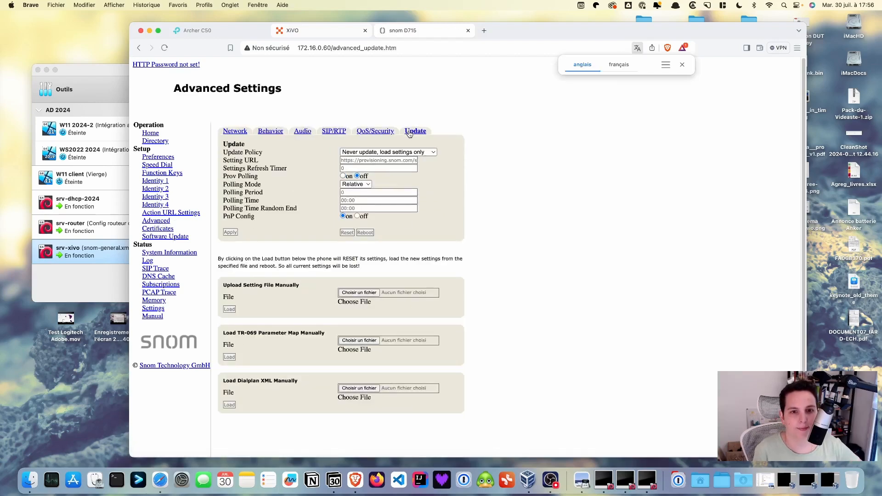
pyautogui.click(432, 152)
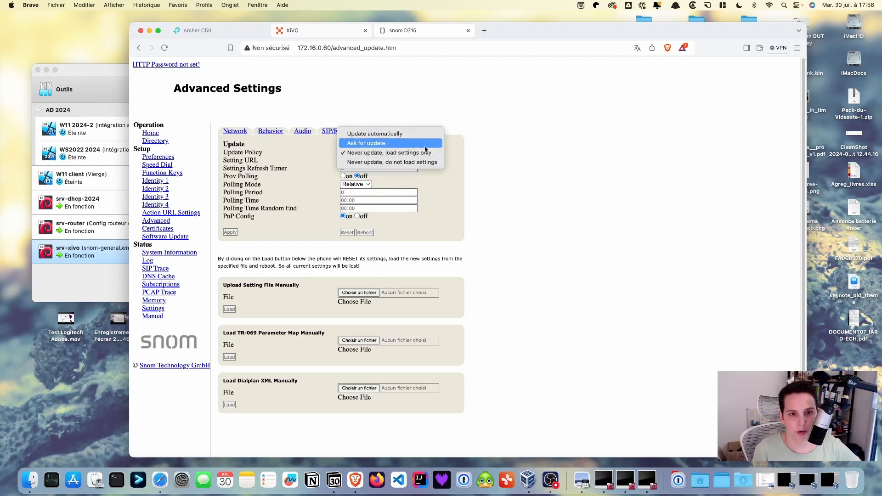
pyautogui.click(415, 137)
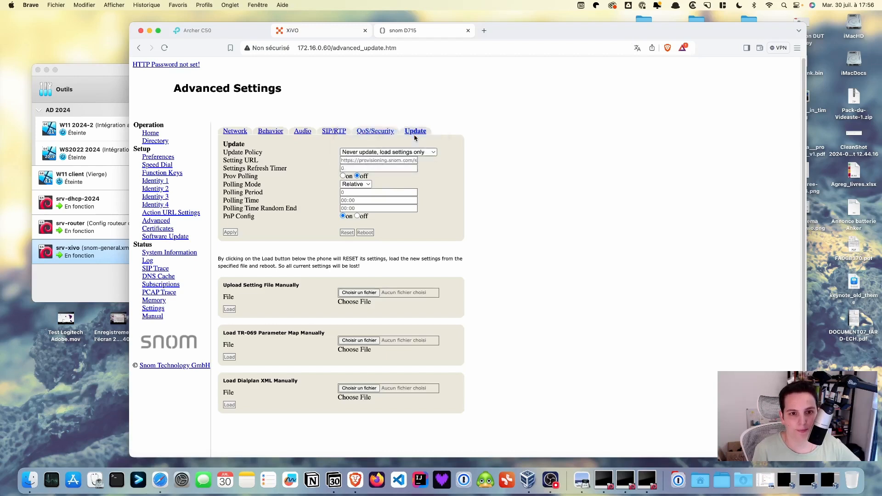
pyautogui.doubleClick(373, 160)
pyautogui.tripleClick(373, 160)
pyautogui.press('BackSpace')
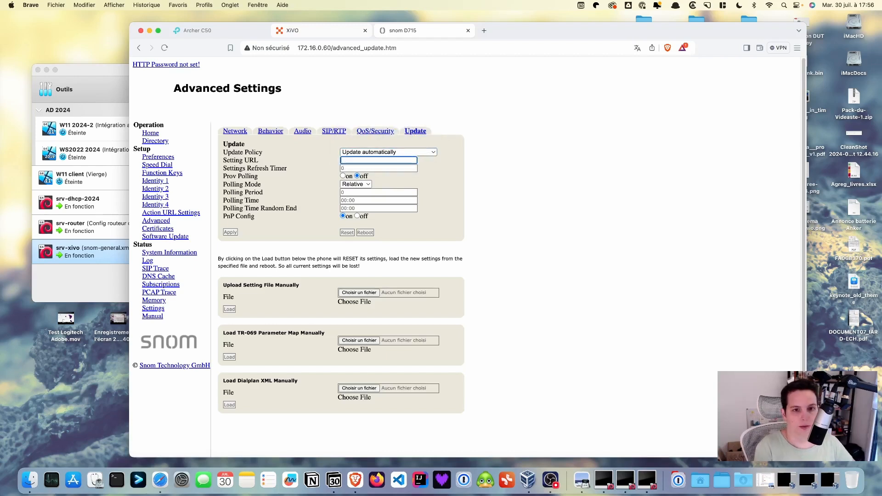
pyautogui.write('h')
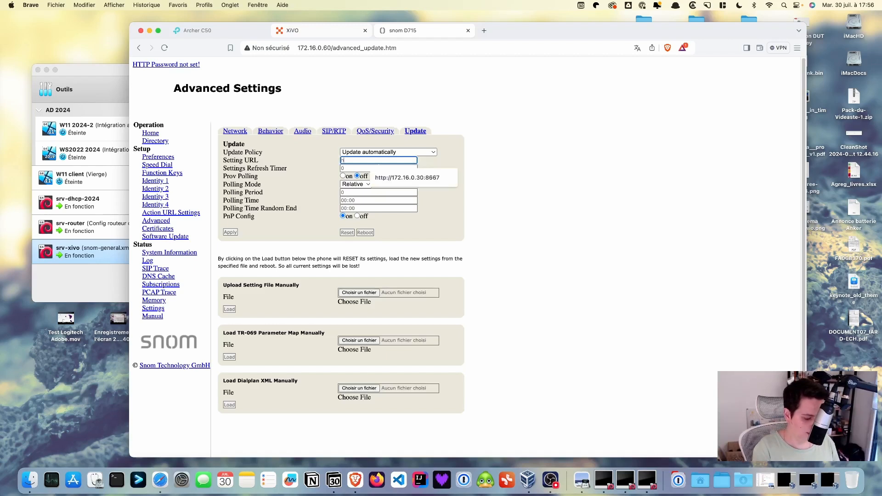
pyautogui.write('ttp://172.16.0.30:8667')
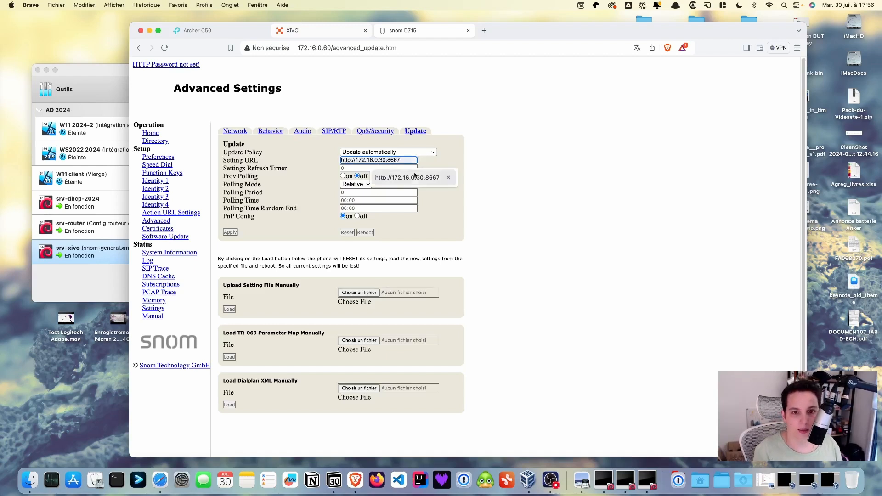
pyautogui.click(419, 181)
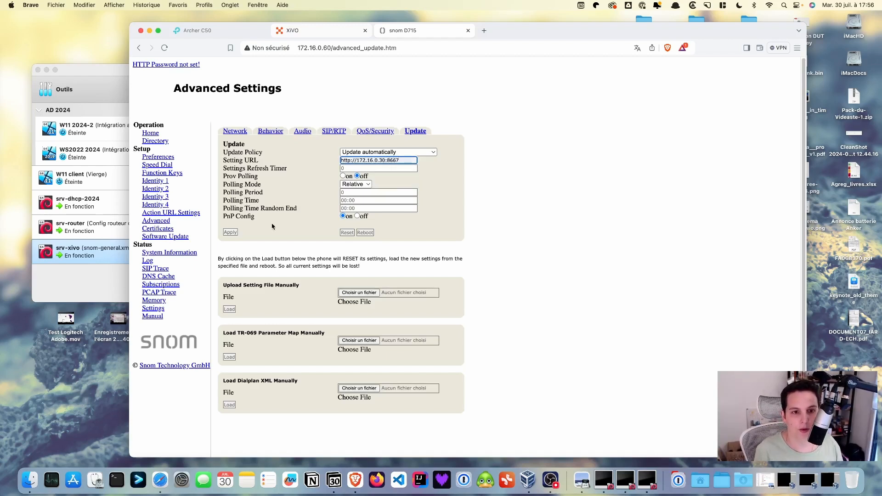
# Step: Apply the update settings and confirm rebooting the phone
pyautogui.click(231, 233)
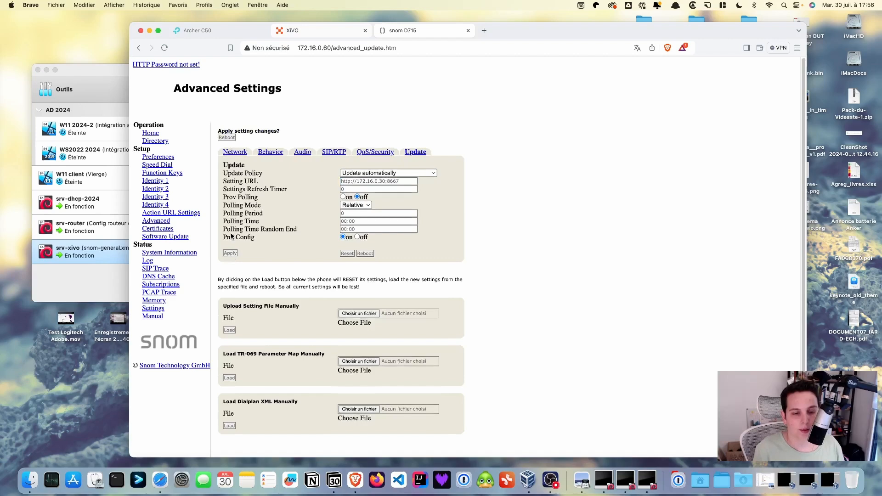
pyautogui.click(366, 253)
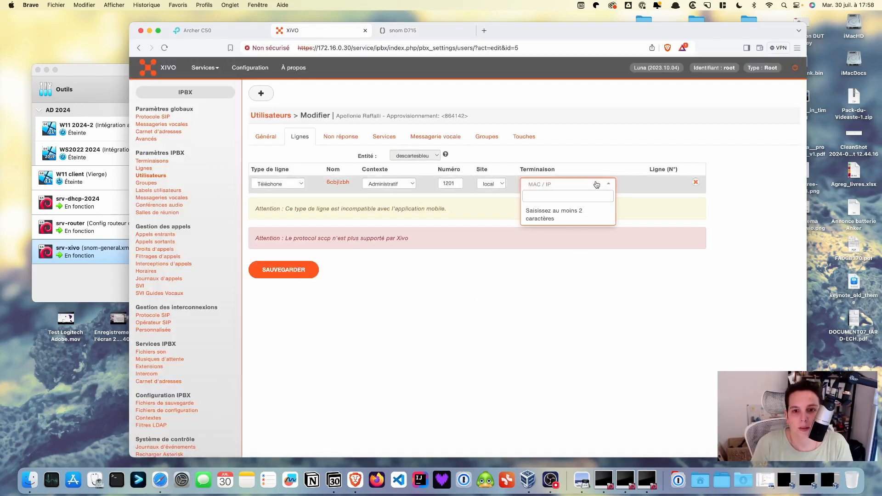
pyautogui.click(609, 186)
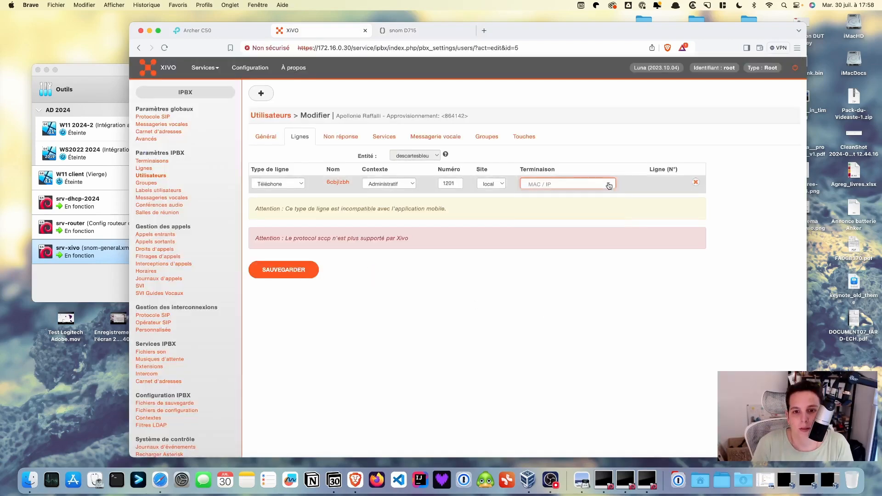
# Step: Attach the terminal with MAC 00:04:13:7f:14:e4 to line 1201 as line 1 and save
pyautogui.click(577, 186)
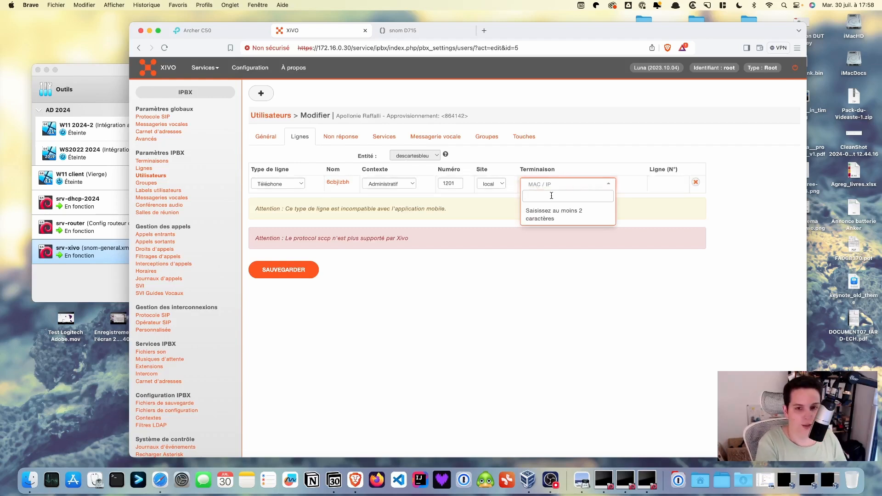
pyautogui.write('00')
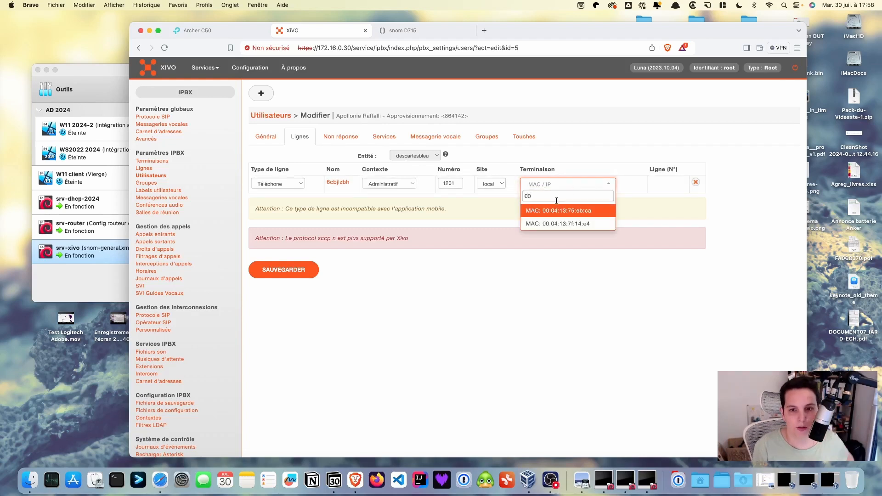
pyautogui.click(565, 225)
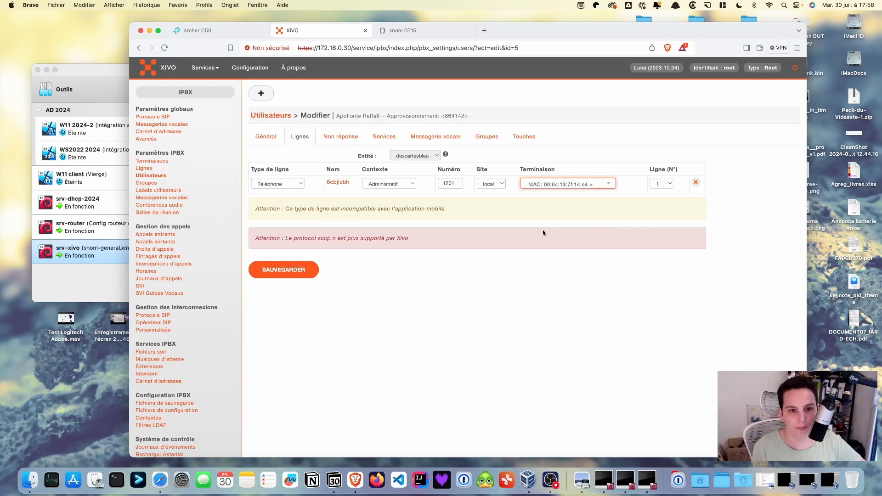
pyautogui.click(288, 271)
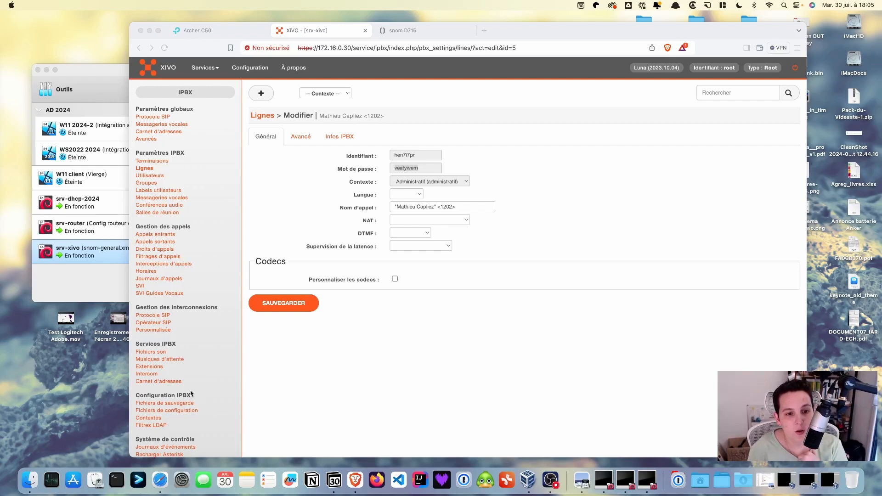
# Step: Open the comptabilite context's edit page from the contexts list
pyautogui.click(152, 419)
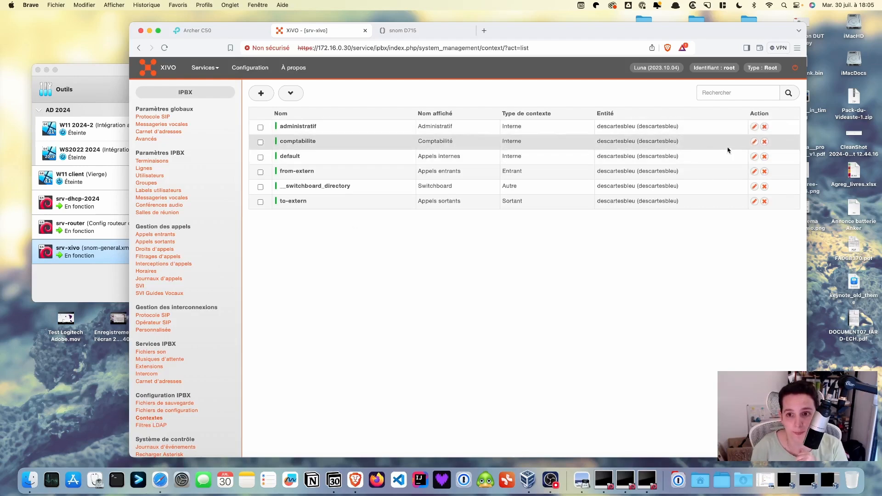
pyautogui.click(755, 142)
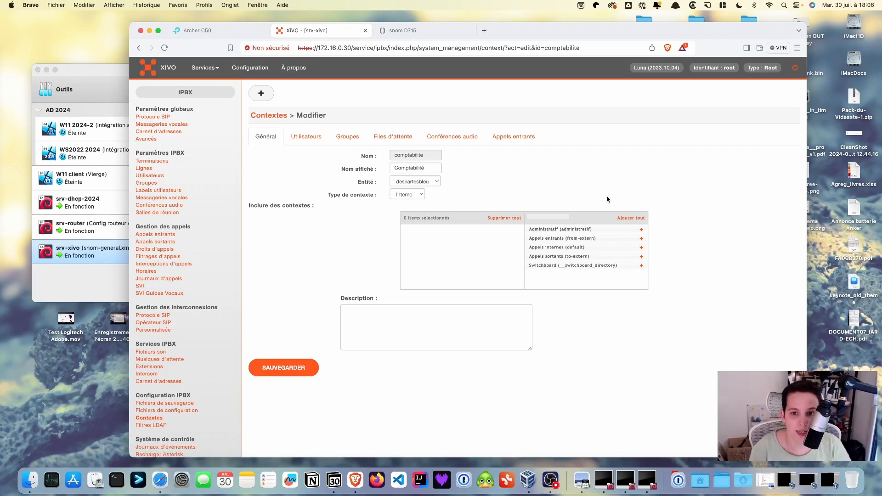
# Step: Add Administratif (administratif) to comptabilite's included contexts and save the context
pyautogui.click(642, 231)
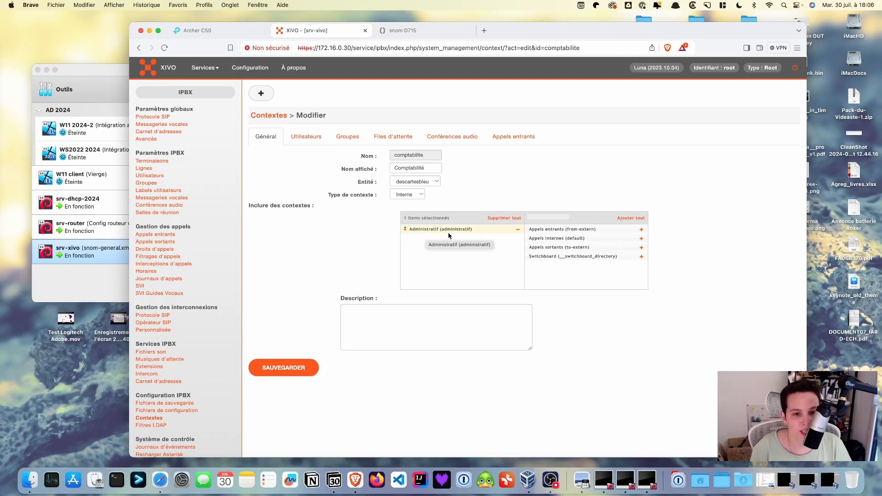
pyautogui.click(280, 368)
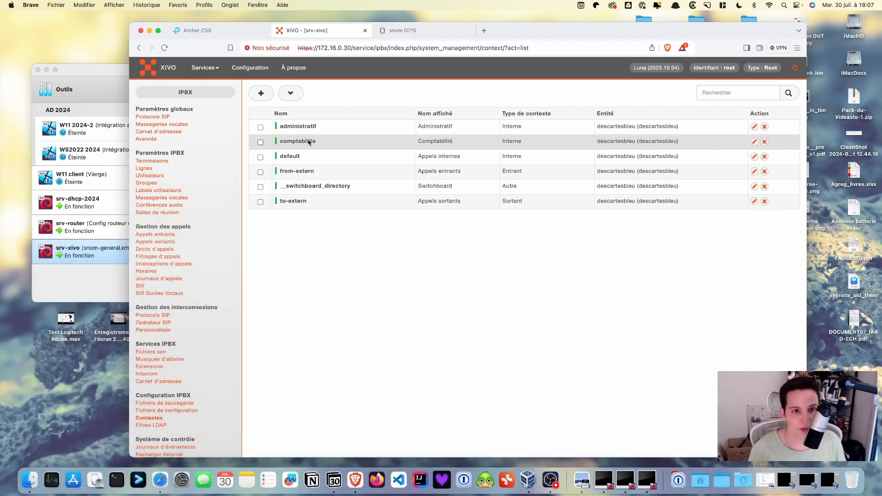
# Step: Edit the administratif context and add Comptabilité (comptabilite) to its included contexts
pyautogui.click(754, 126)
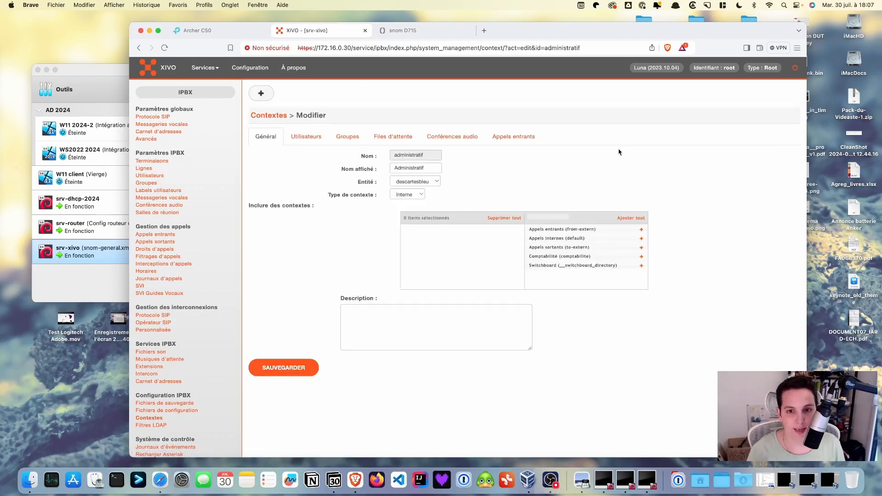
pyautogui.click(642, 257)
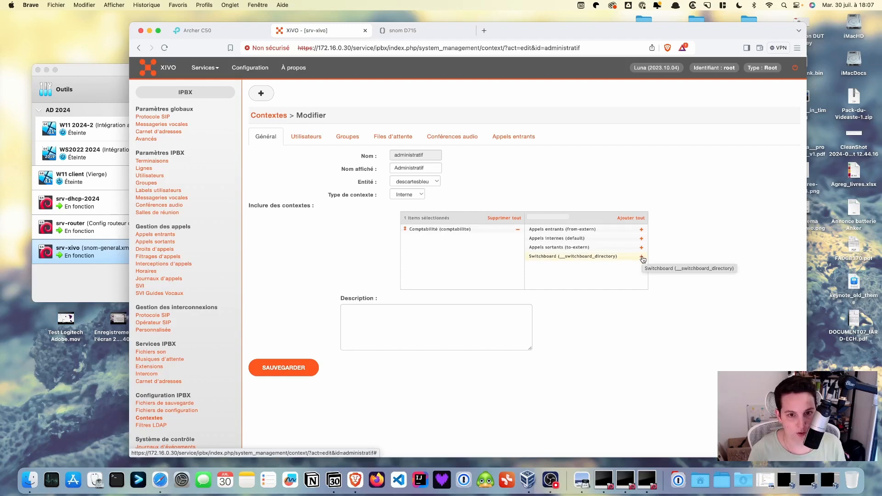